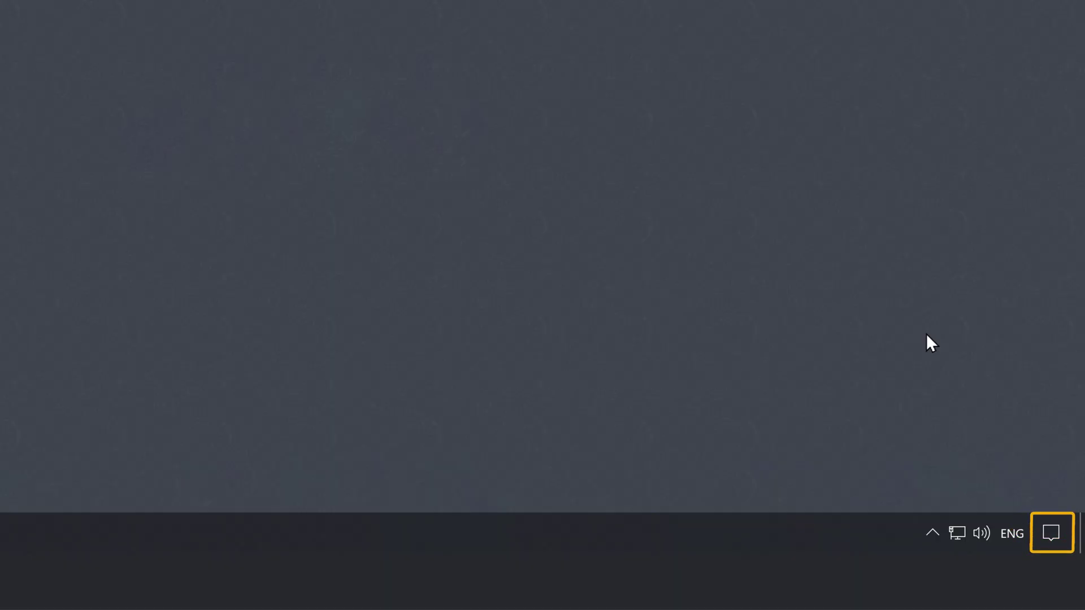
- Open the Action Center quick actions and confirm the Bluetooth tile reads 'Not connected'
click(1049, 529)
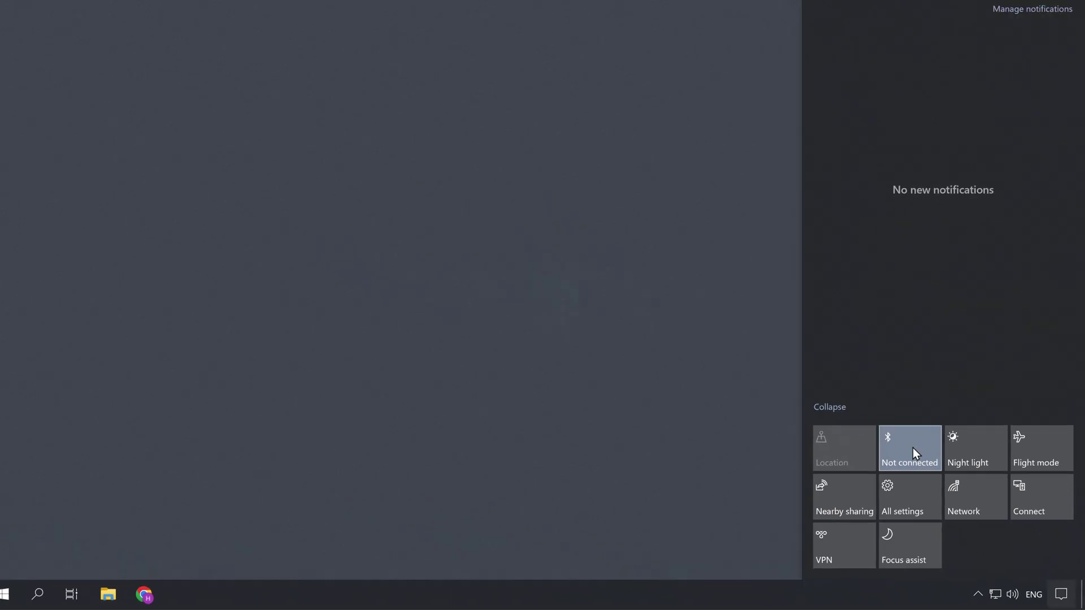
click(913, 448)
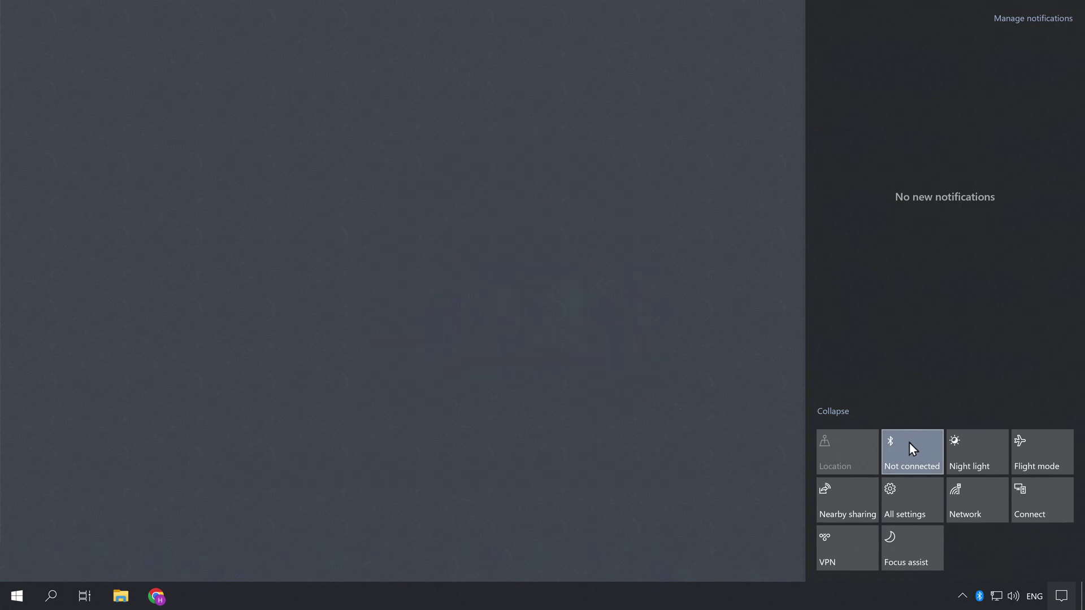
- From the Bluetooth tile's settings page, remove the paired Airpods from Bluetooth & other devices
right_click(909, 444)
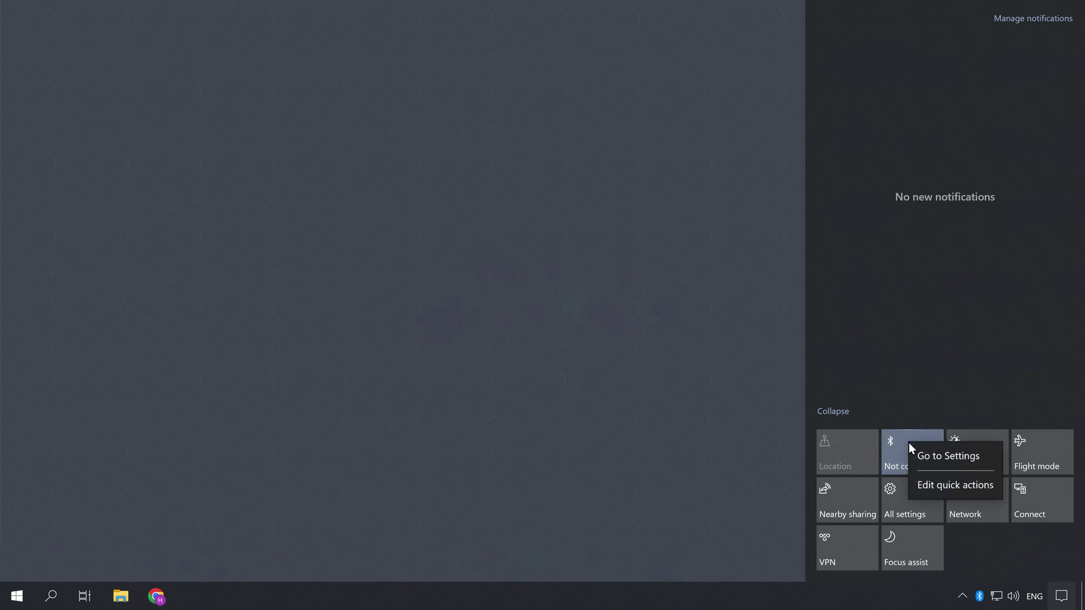
click(936, 461)
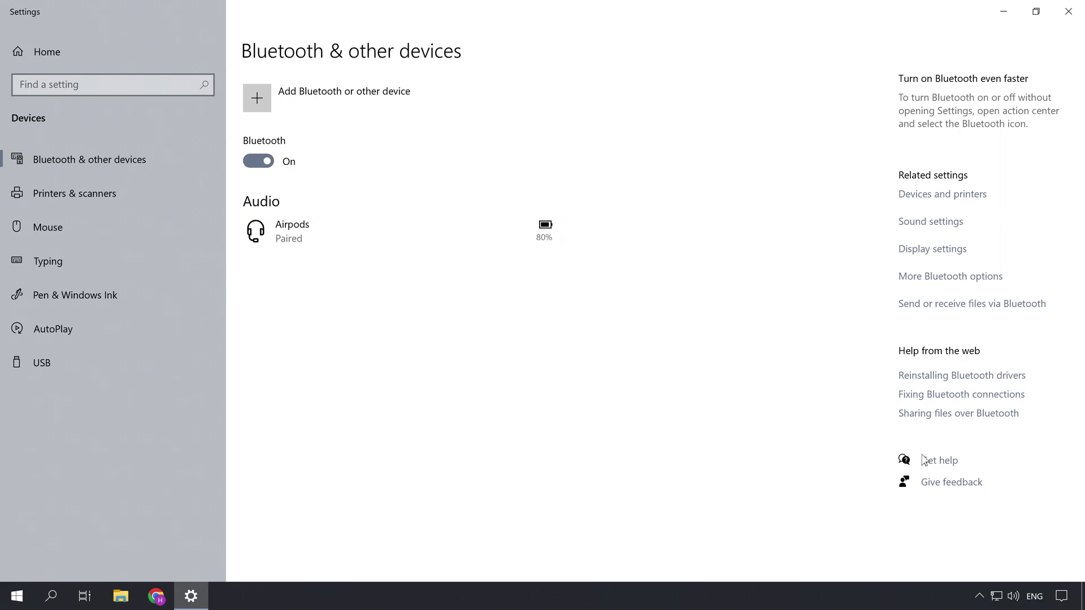
click(421, 222)
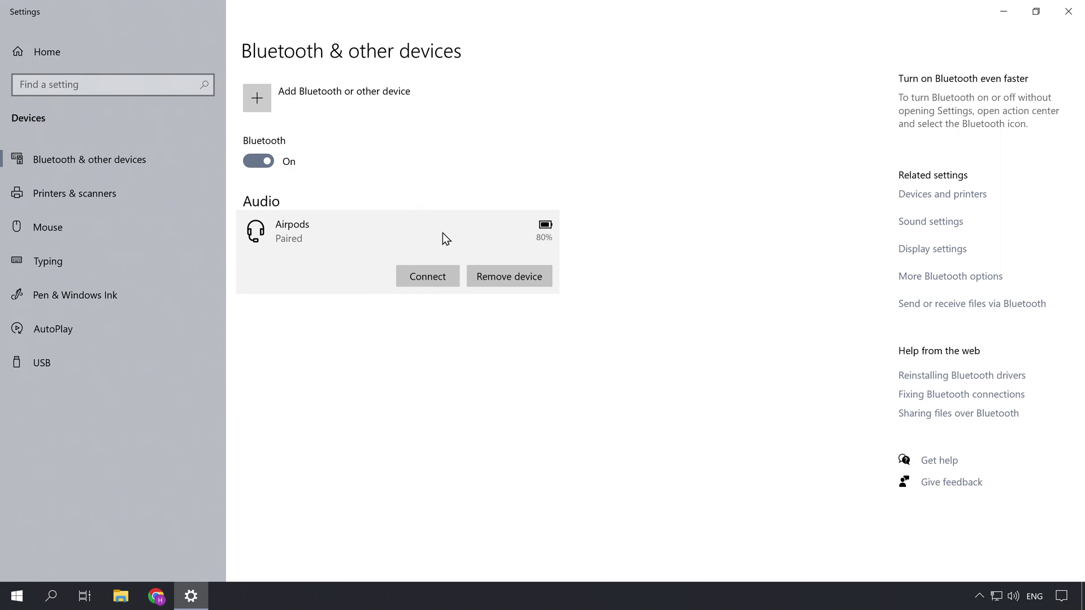
click(510, 283)
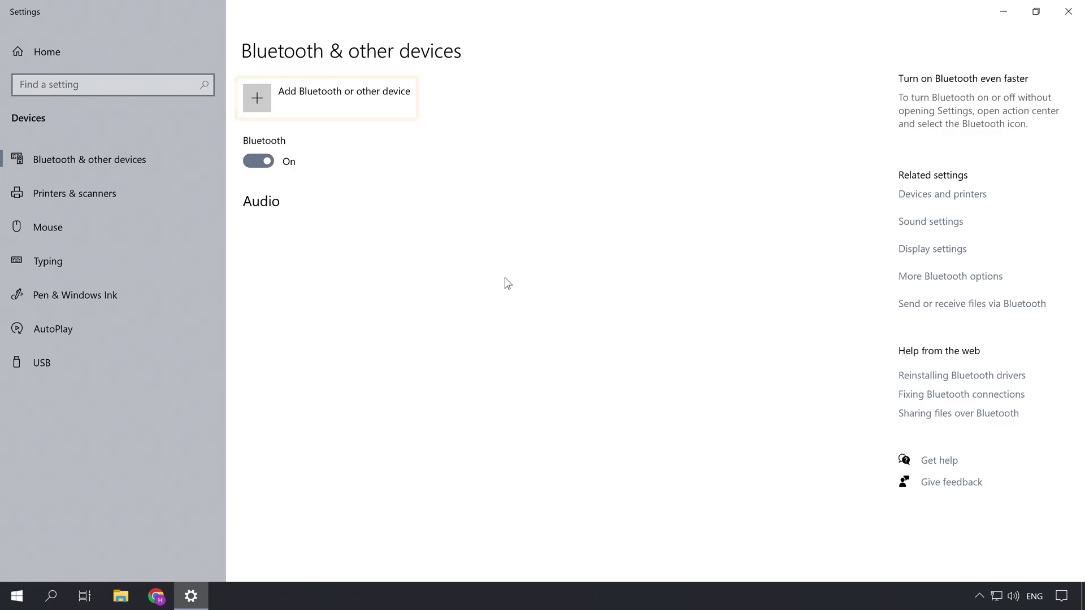
- Add a new Bluetooth device and pair the Airpods again
click(338, 110)
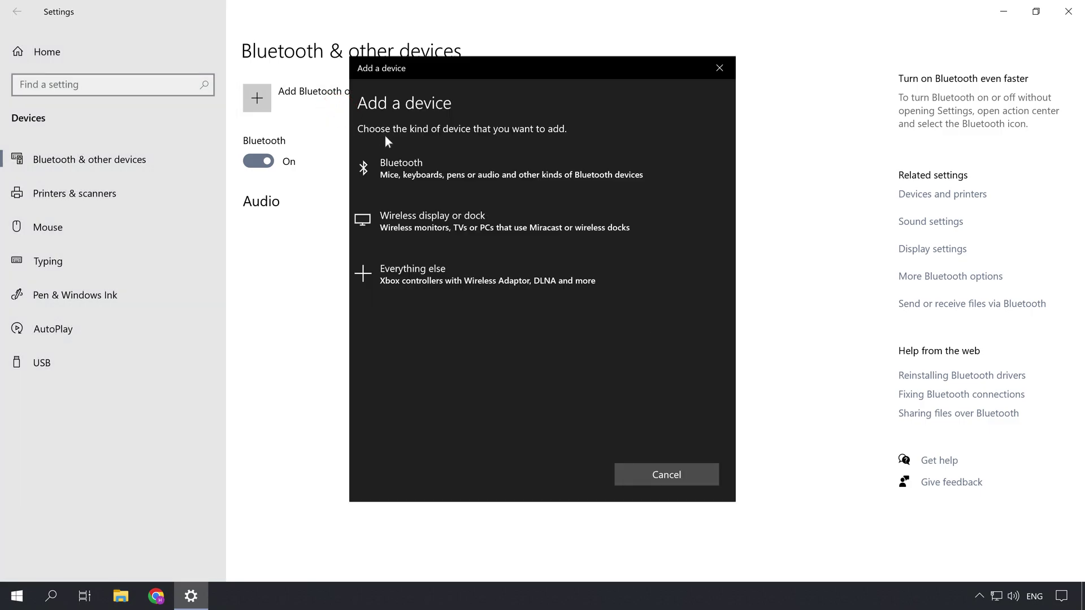
click(482, 184)
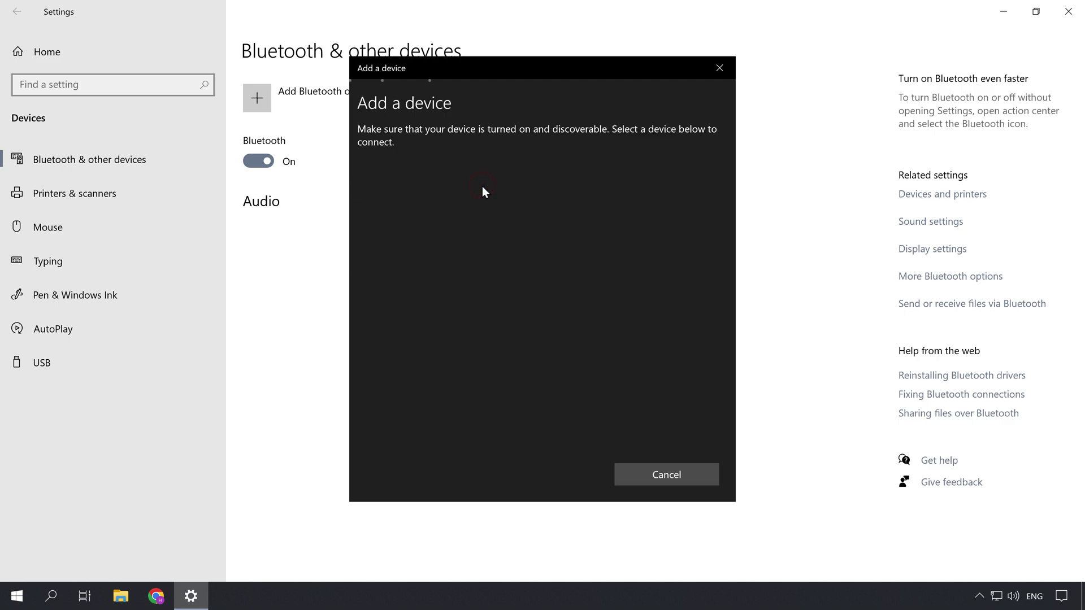
click(482, 185)
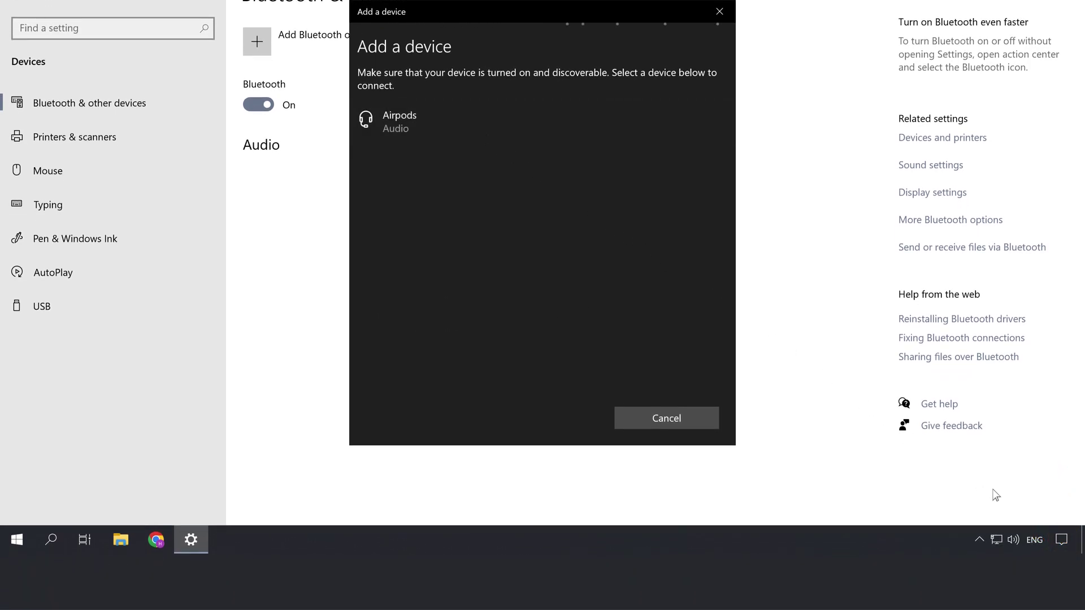
- Toggle Flight mode on and off in Action Center to reset Bluetooth
click(1061, 539)
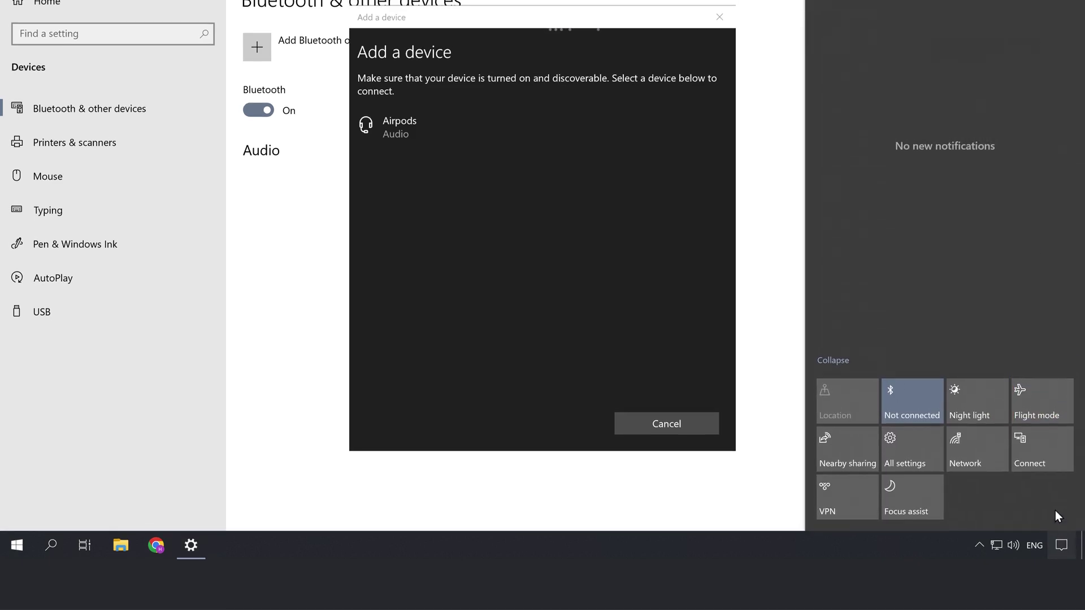
click(1036, 379)
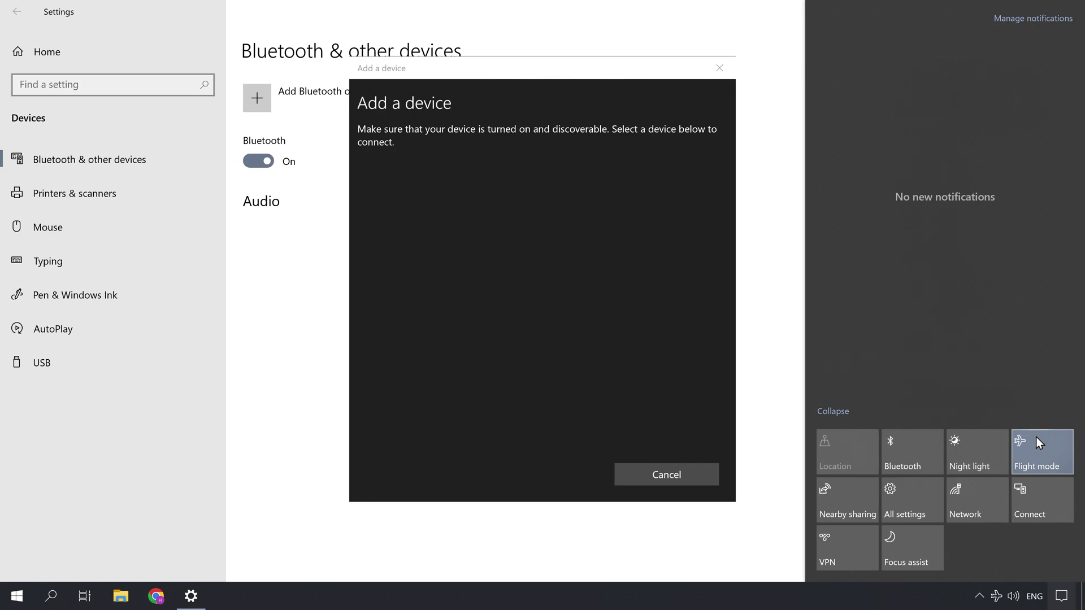
click(1036, 436)
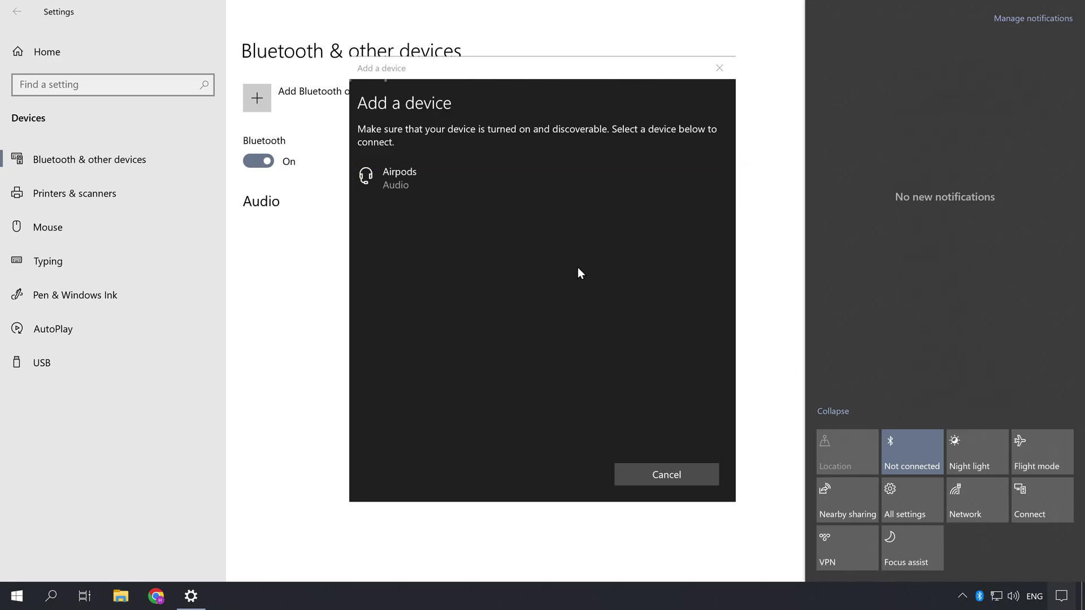
click(466, 175)
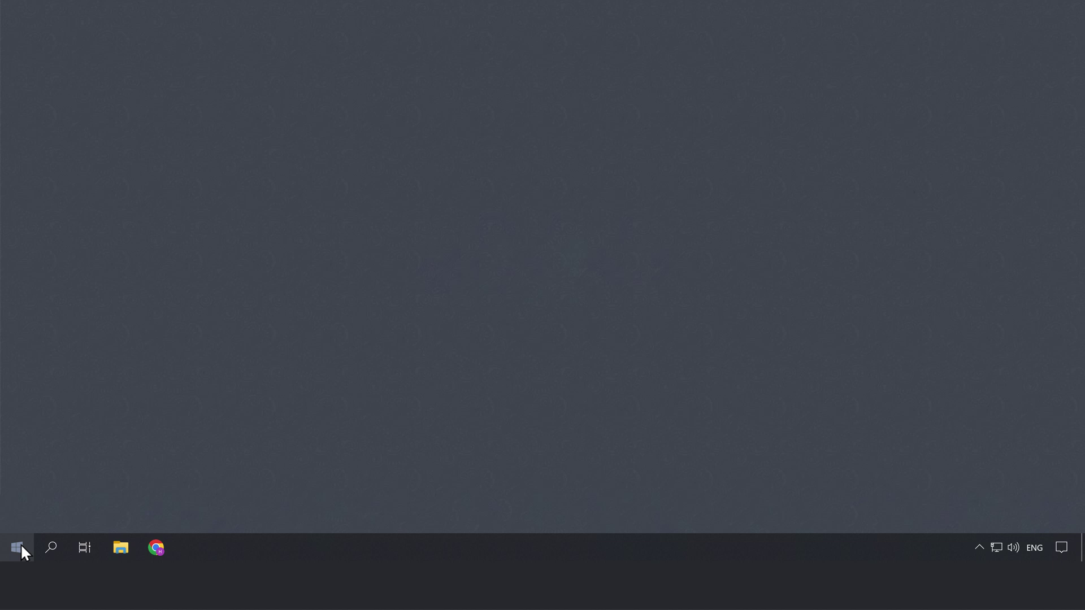
- Search 'Troubleshoot settings' and run the Bluetooth troubleshooter from Additional troubleshooters
click(22, 546)
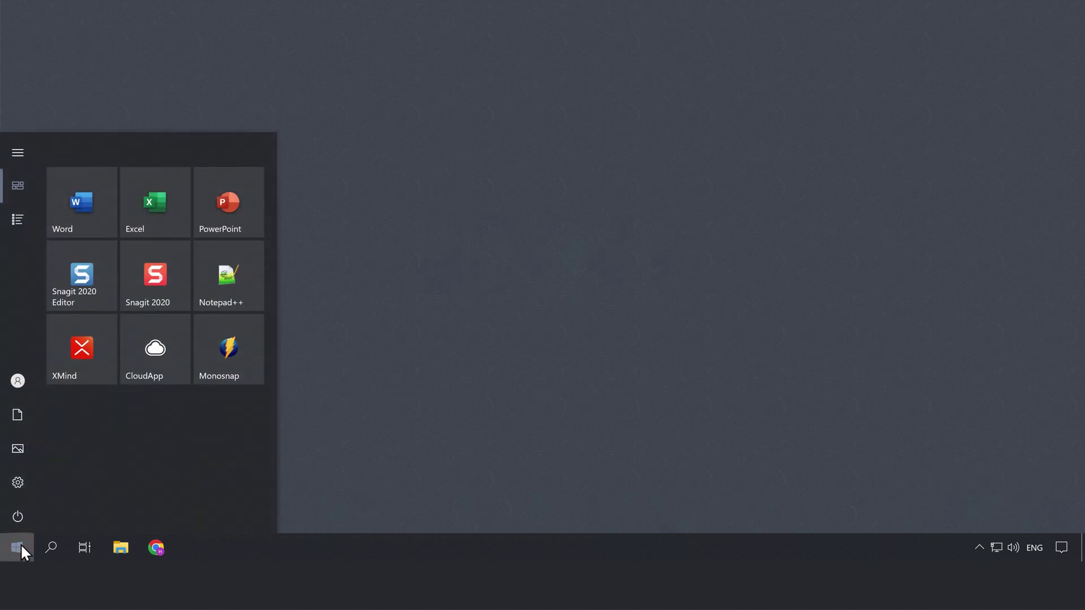
text(Troubleshoot settings)
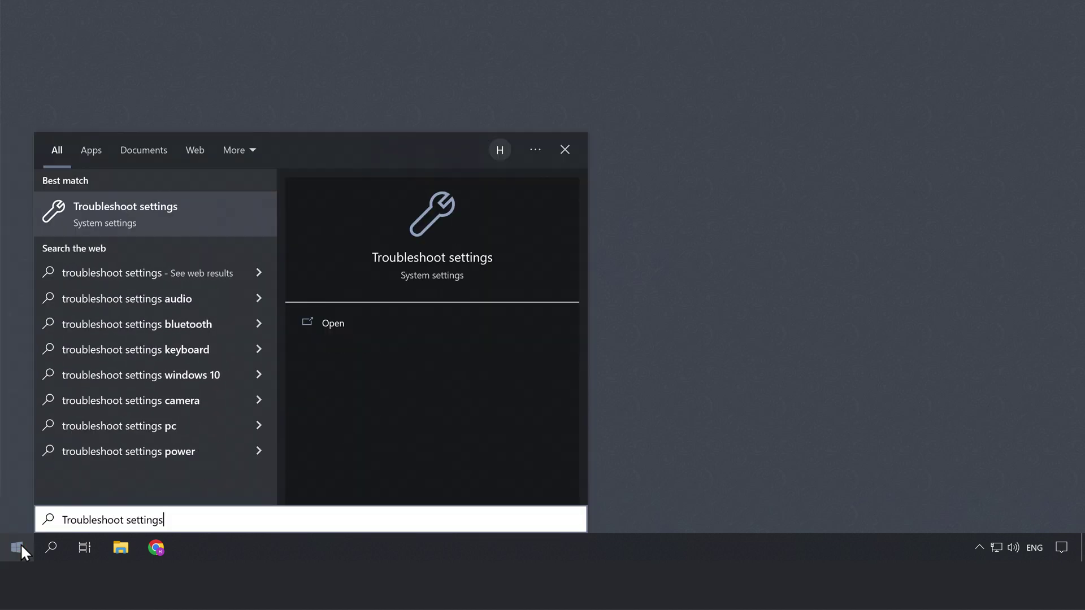
key(Tab)
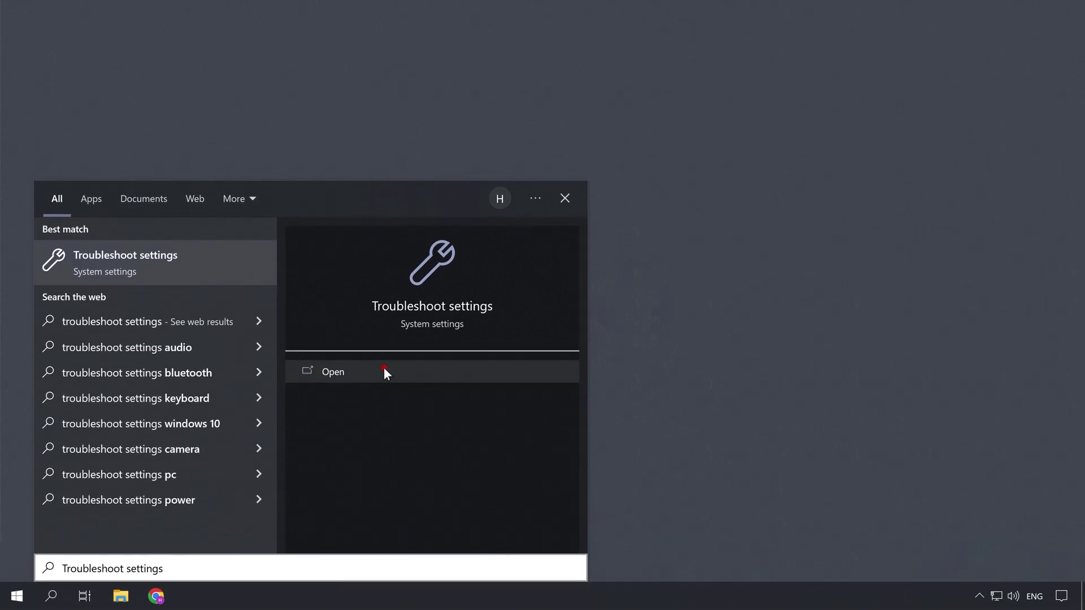
click(385, 323)
key(Tab)
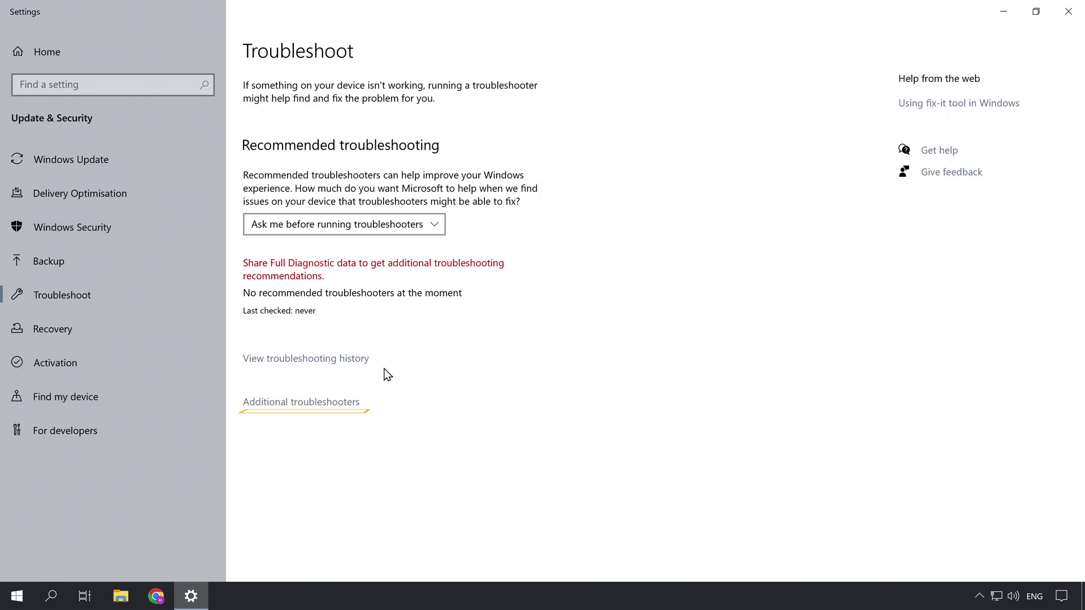
click(311, 411)
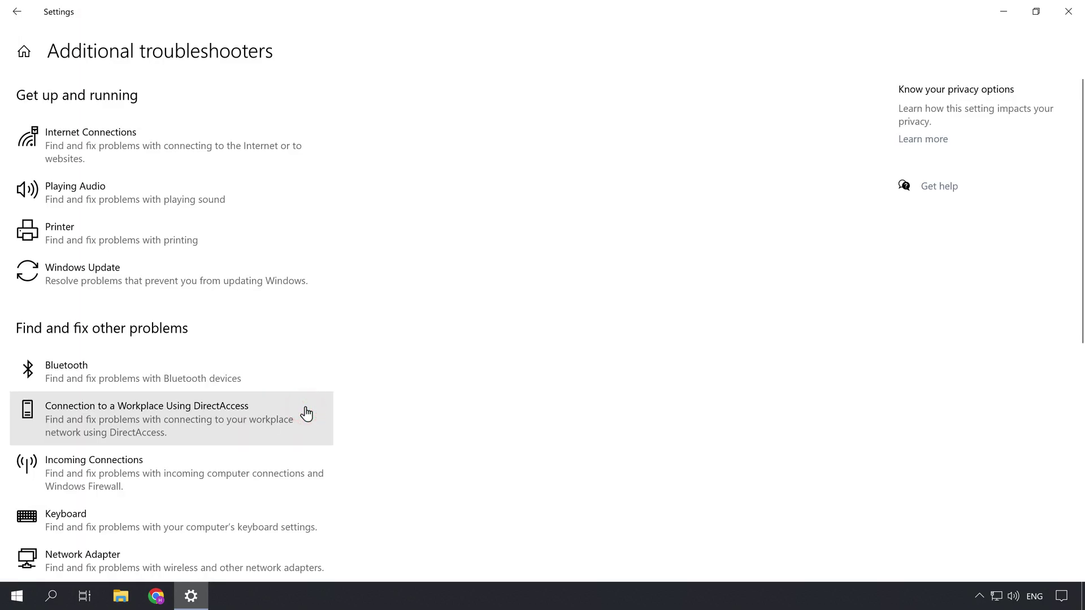
click(161, 385)
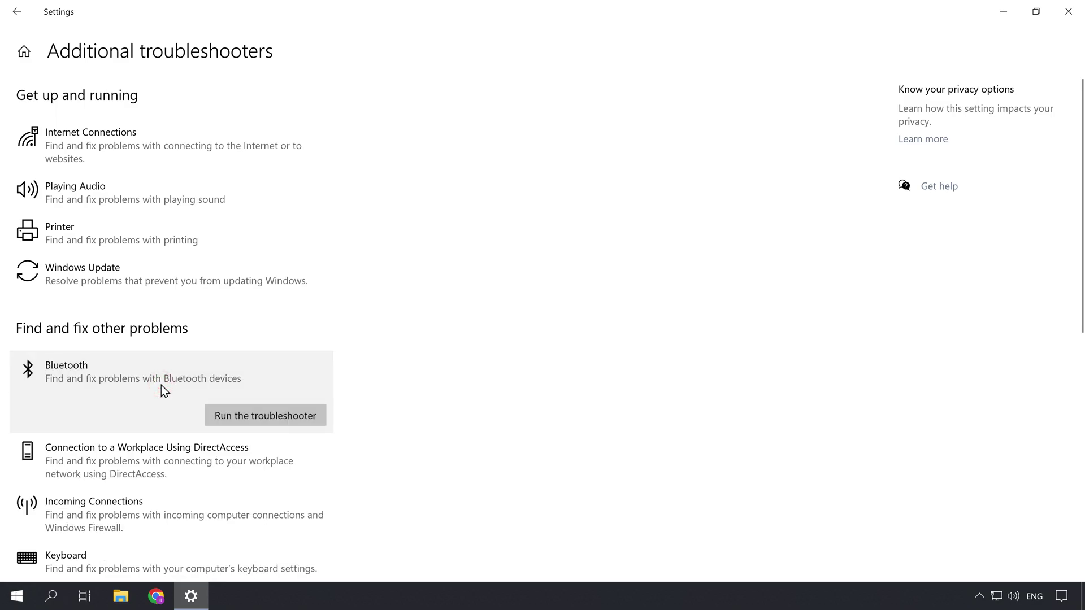
click(261, 421)
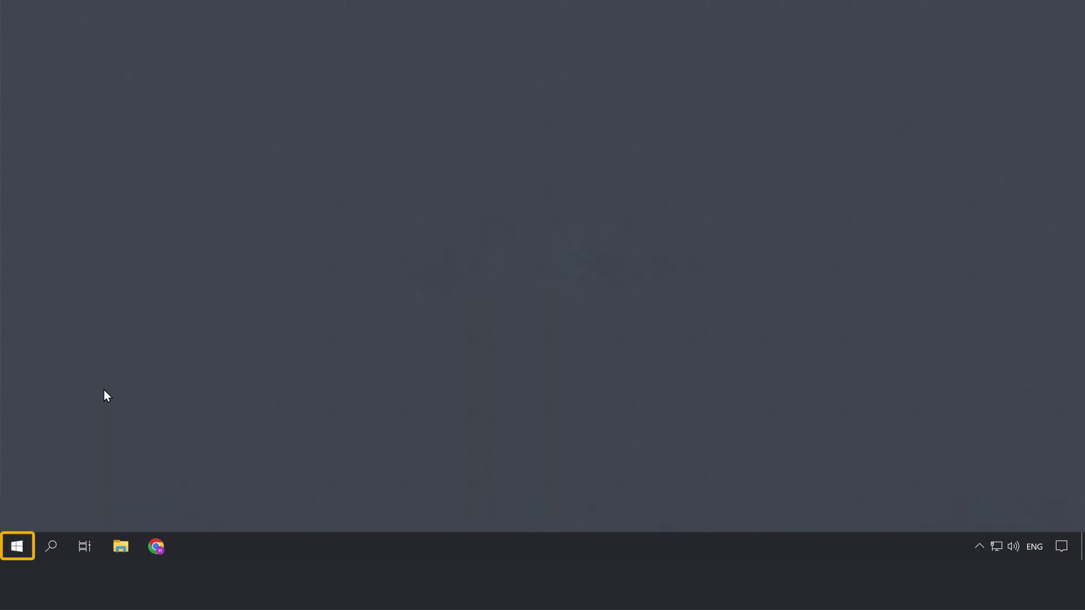
- Open Services and set Bluetooth Audio Gateway Service's startup type to Automatic, then apply
click(14, 547)
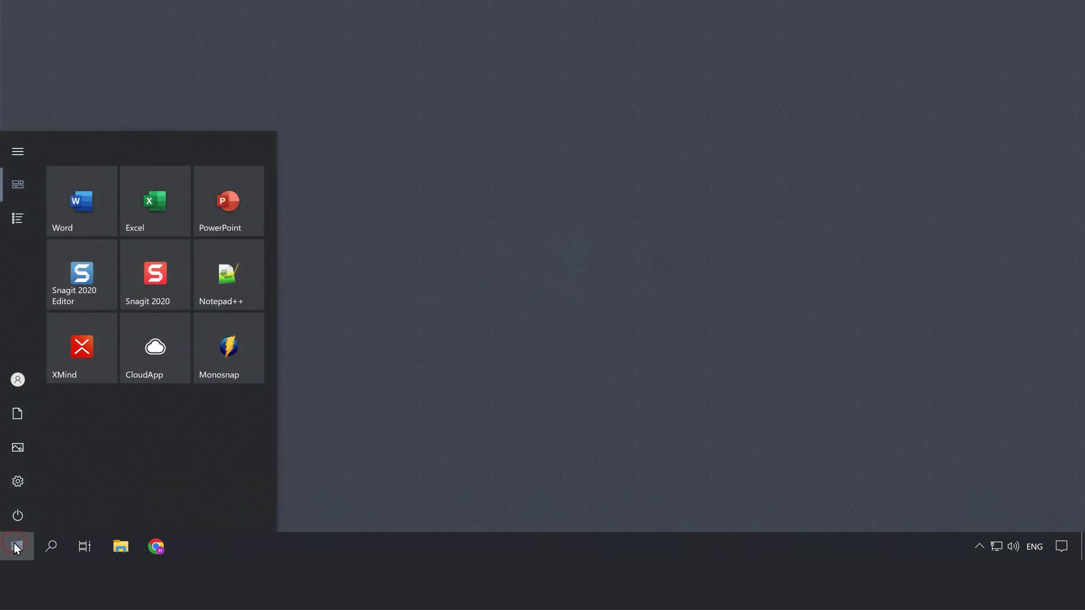
text(Service)
text(s)
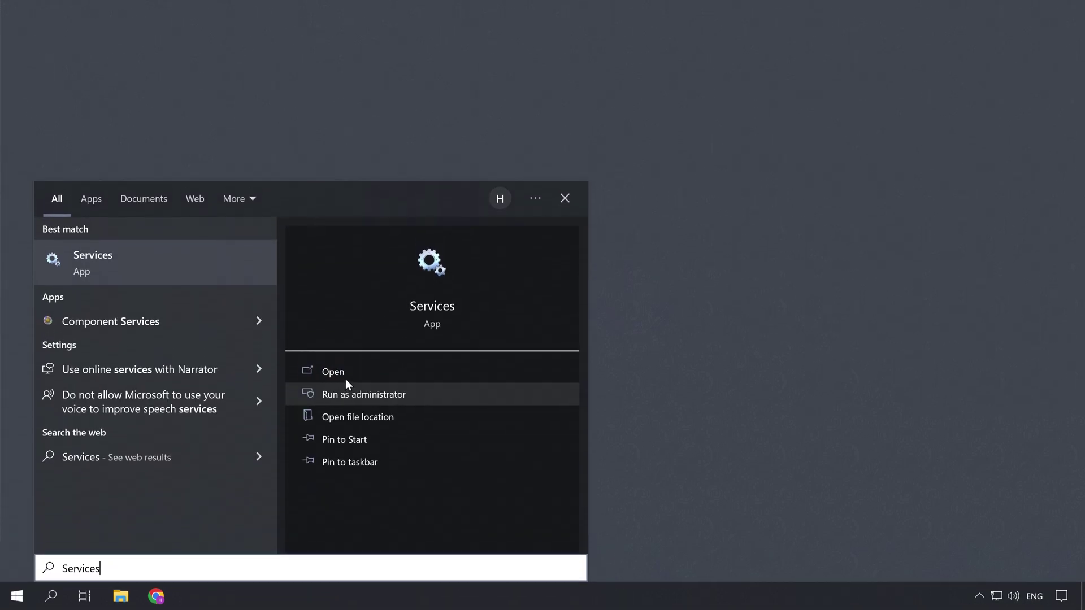
click(352, 375)
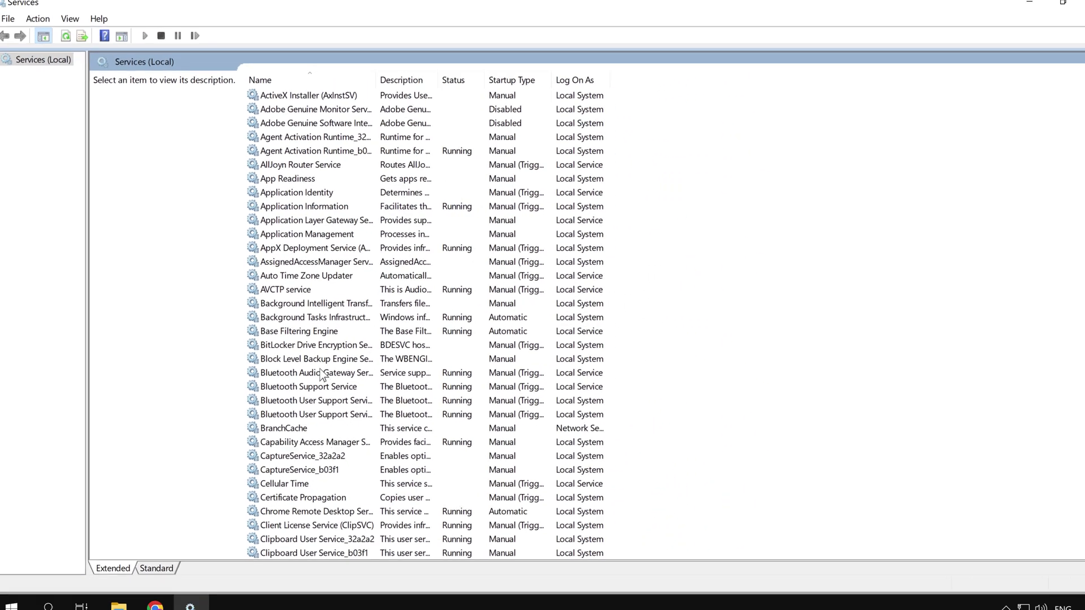
right_click(321, 373)
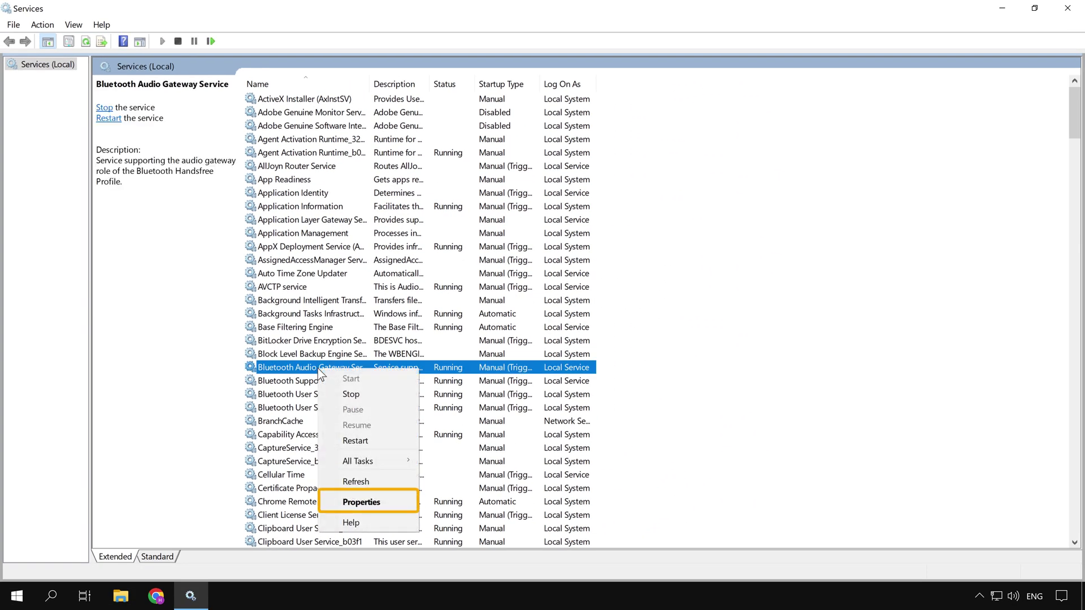
click(386, 501)
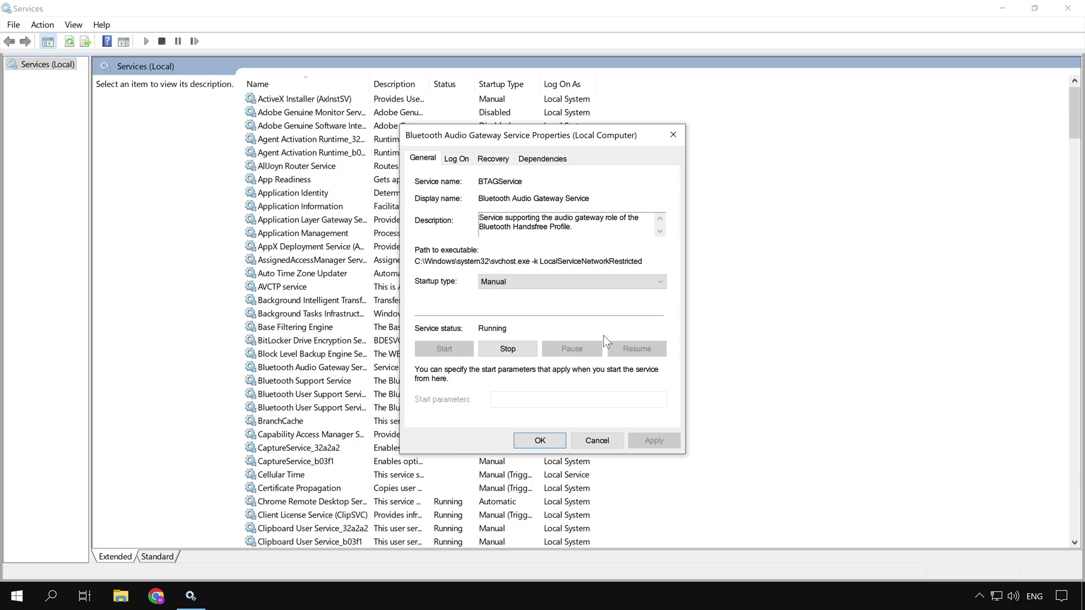
click(660, 283)
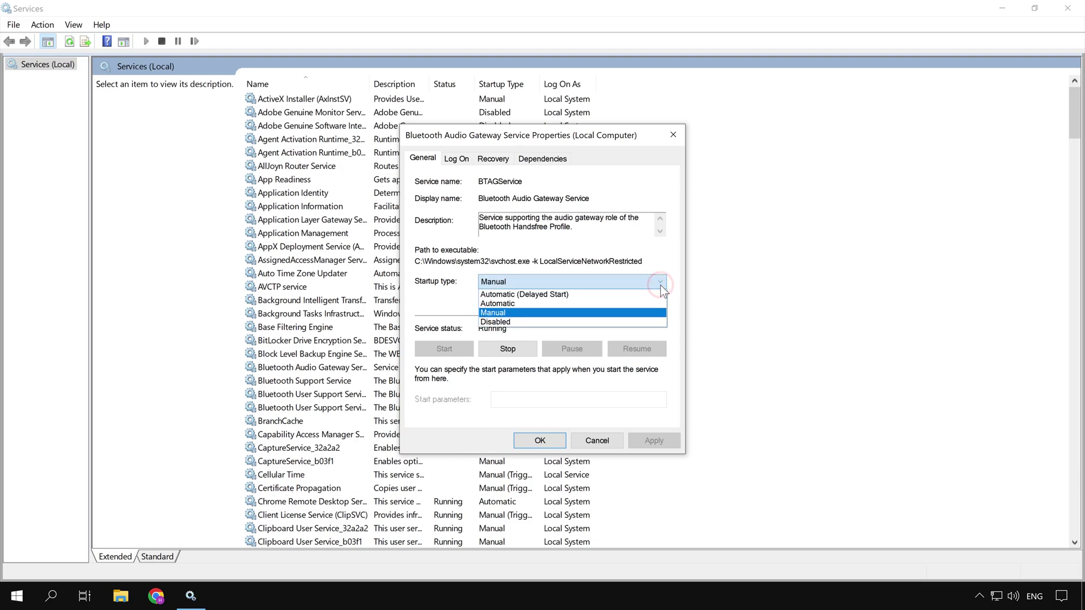
click(537, 306)
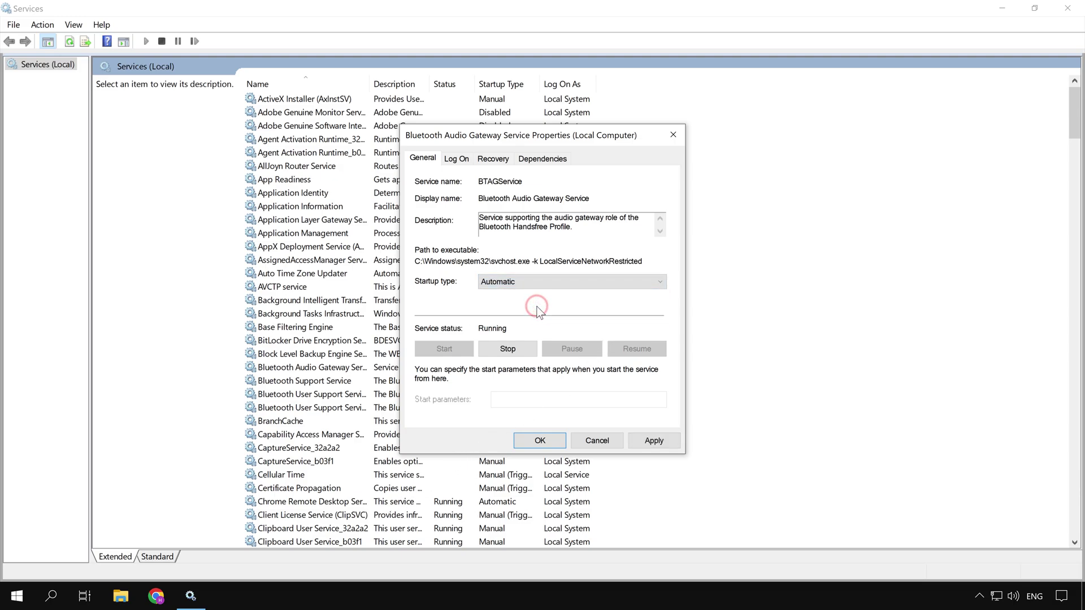
click(650, 445)
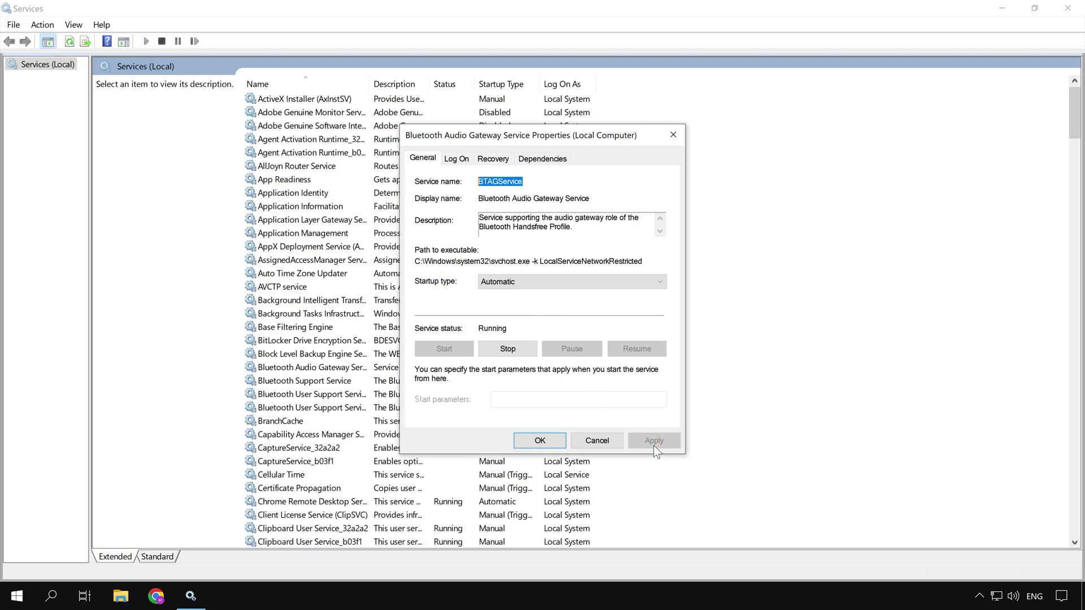
click(543, 446)
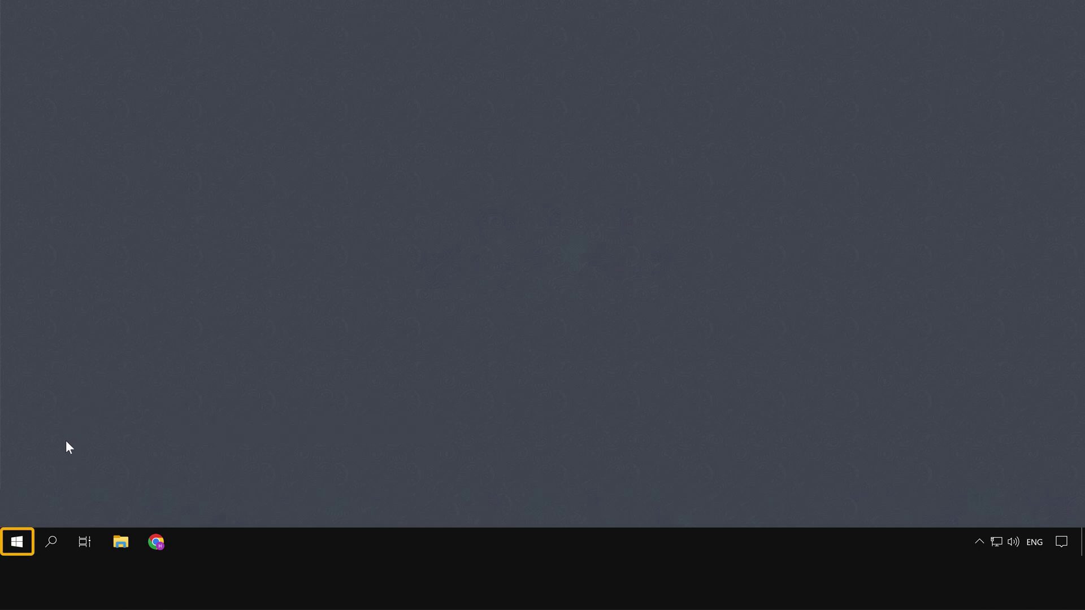
- In Device Manager, search automatically for an updated Intel(R) Wireless Bluetooth(R) driver
right_click(17, 541)
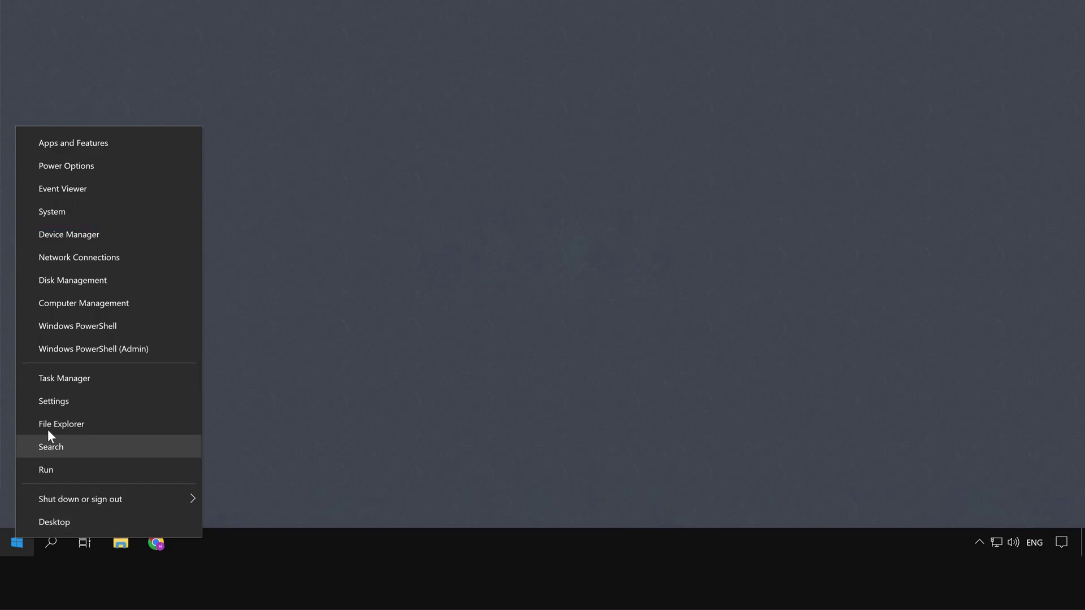
click(81, 269)
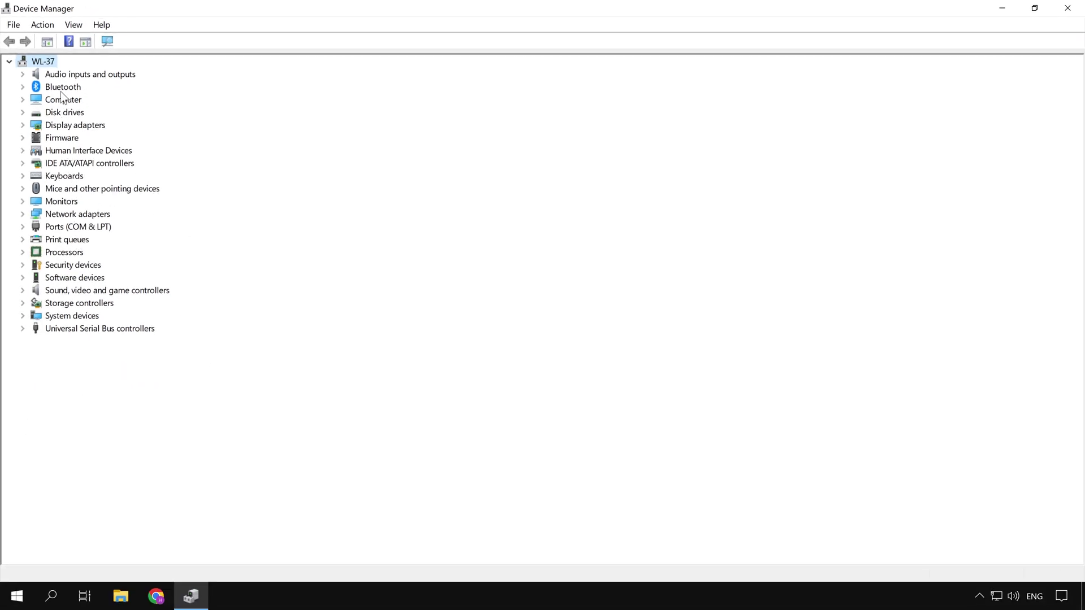
double_click(61, 89)
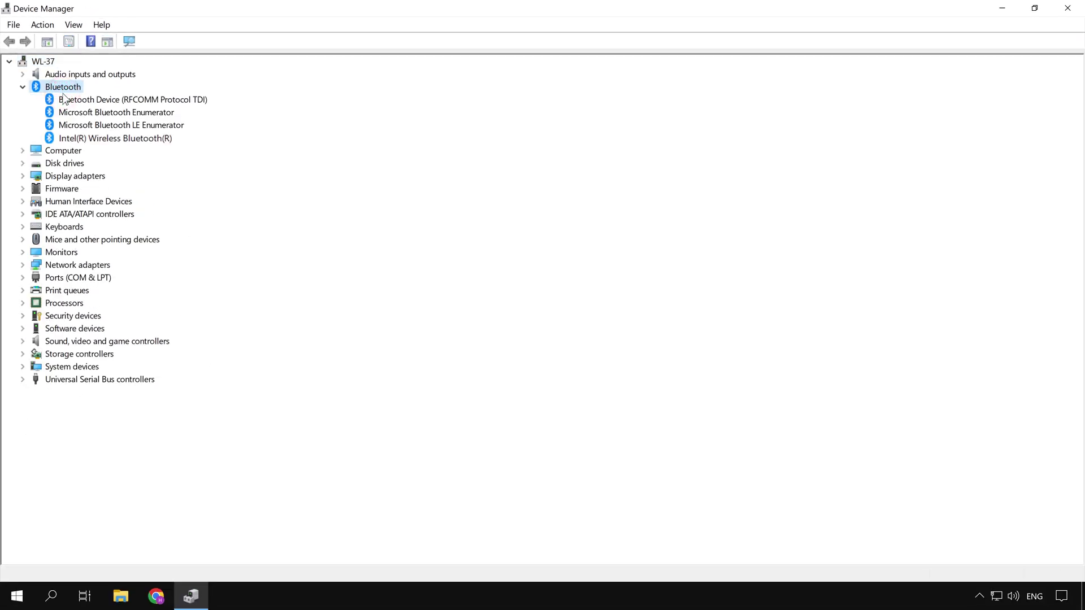
right_click(120, 148)
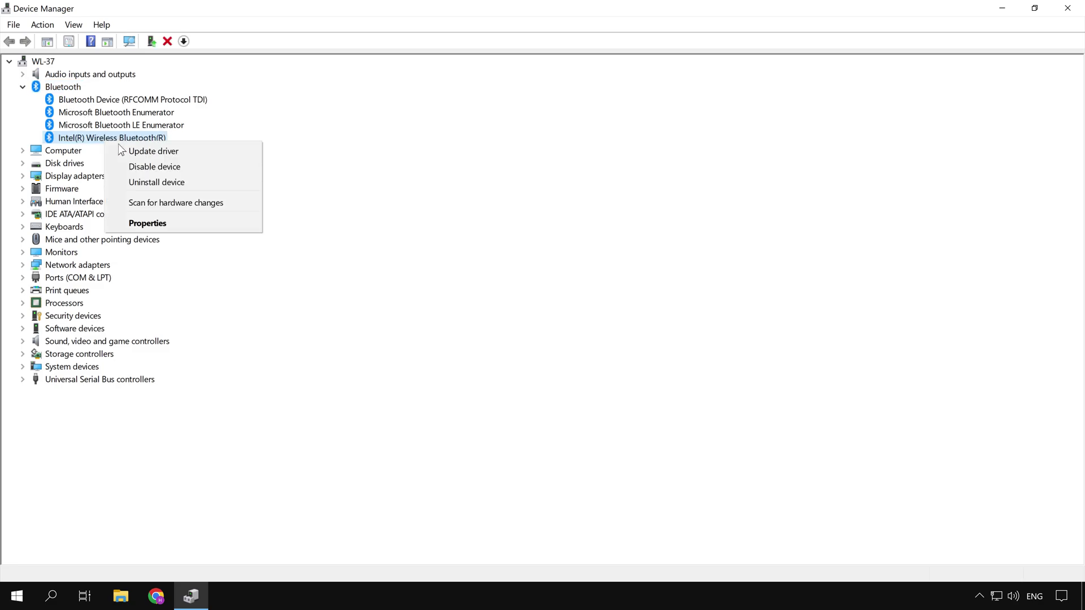
click(146, 159)
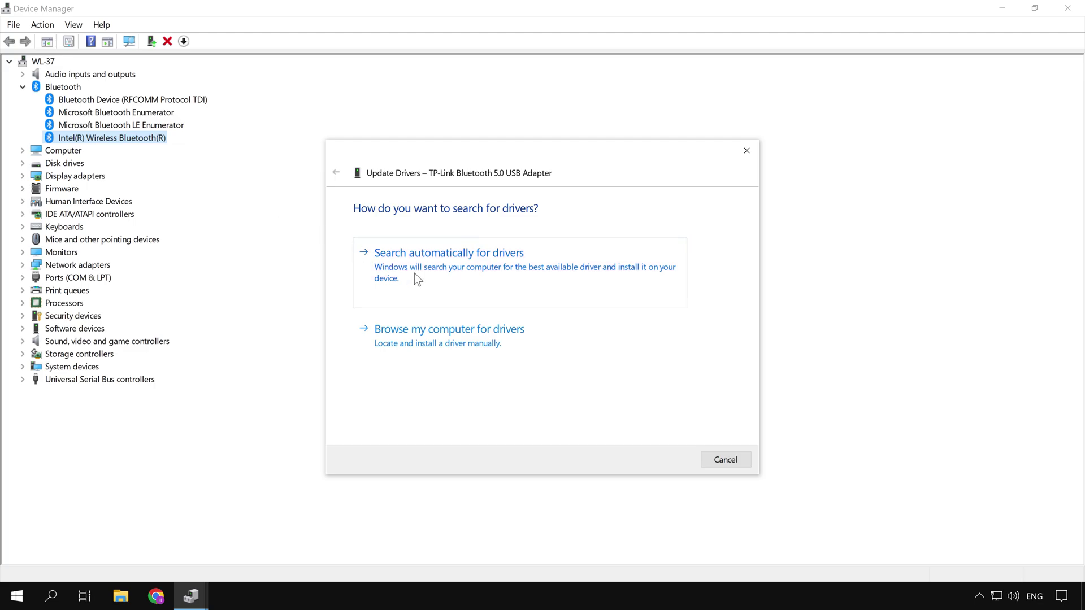
click(462, 298)
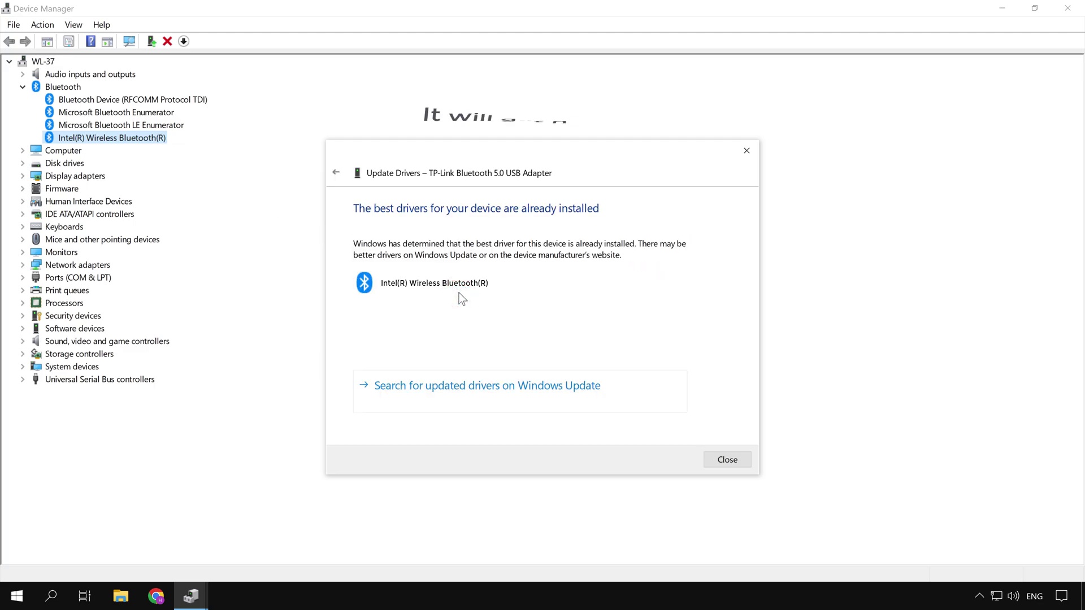